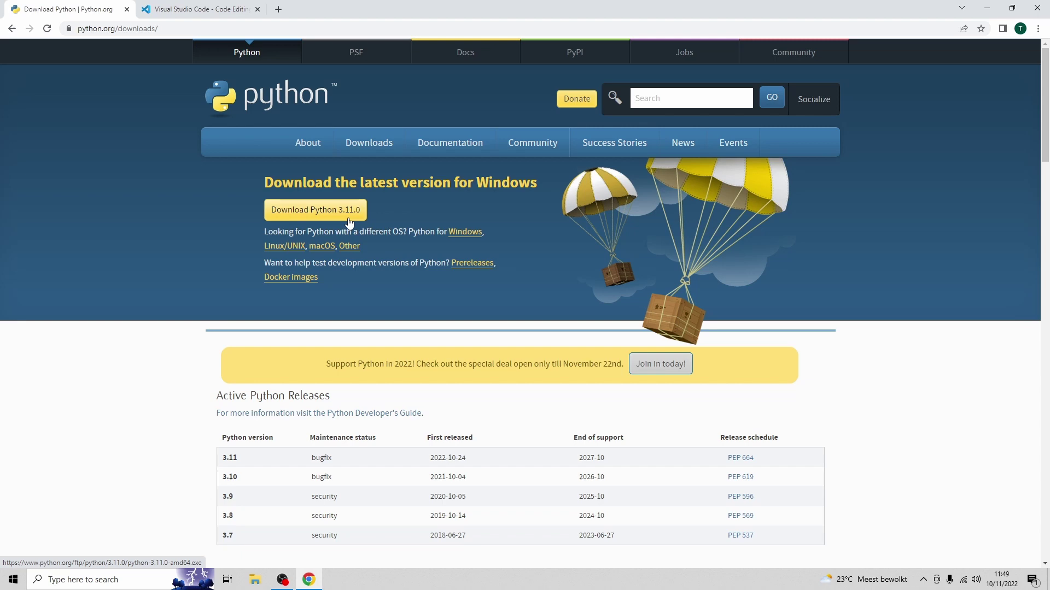
# - Download the Python 3.11.0 Windows installer (python-3.11.0-amd64.exe) from Python.org
pyautogui.click(348, 212)
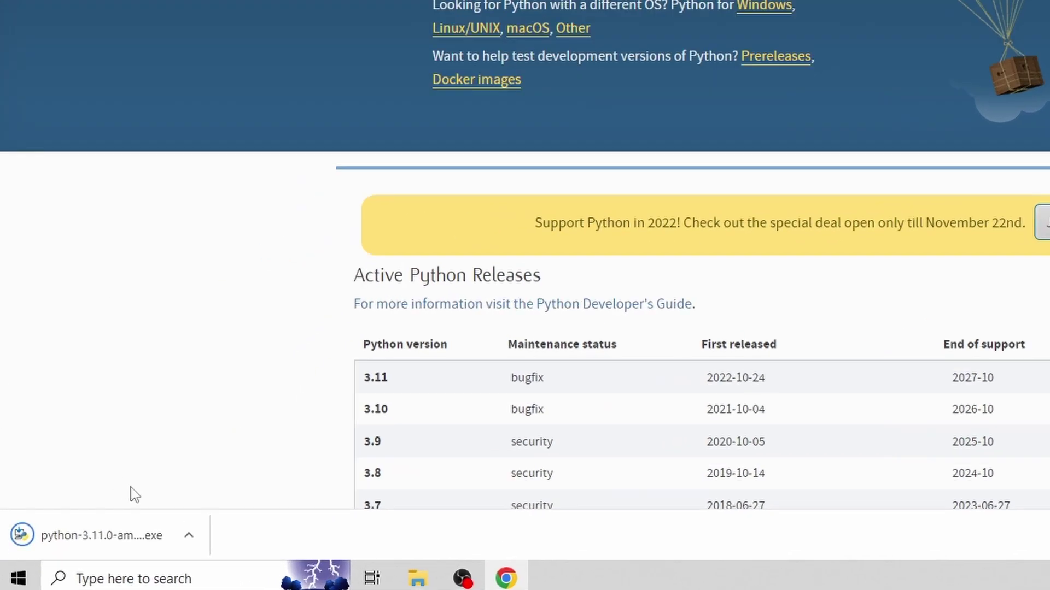
# - Run python-3.11.0-amd64.exe and install Python 3.11.0 with python.exe added to PATH
pyautogui.click(136, 536)
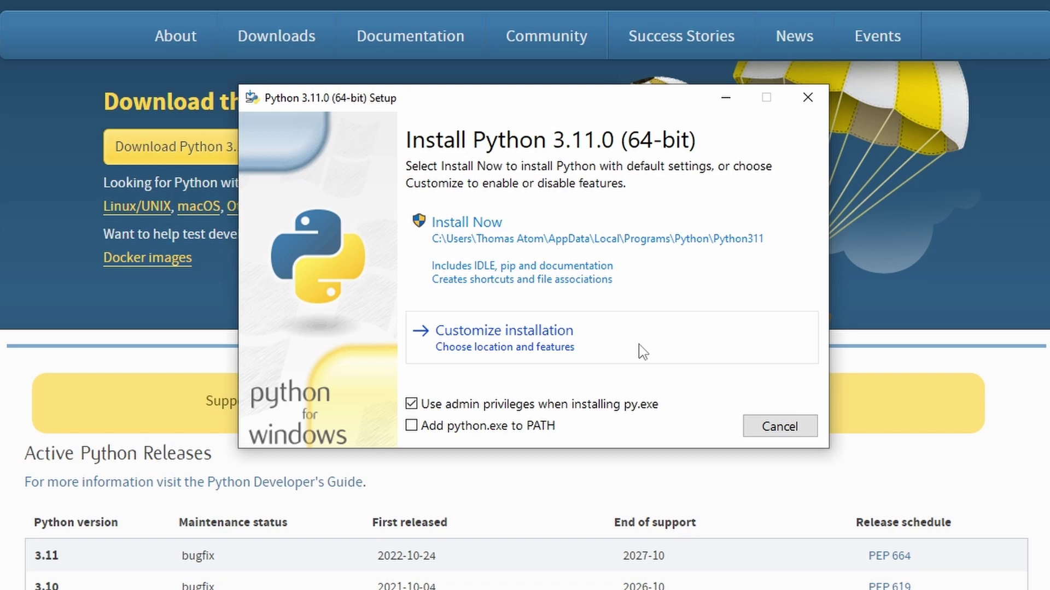
pyautogui.click(411, 425)
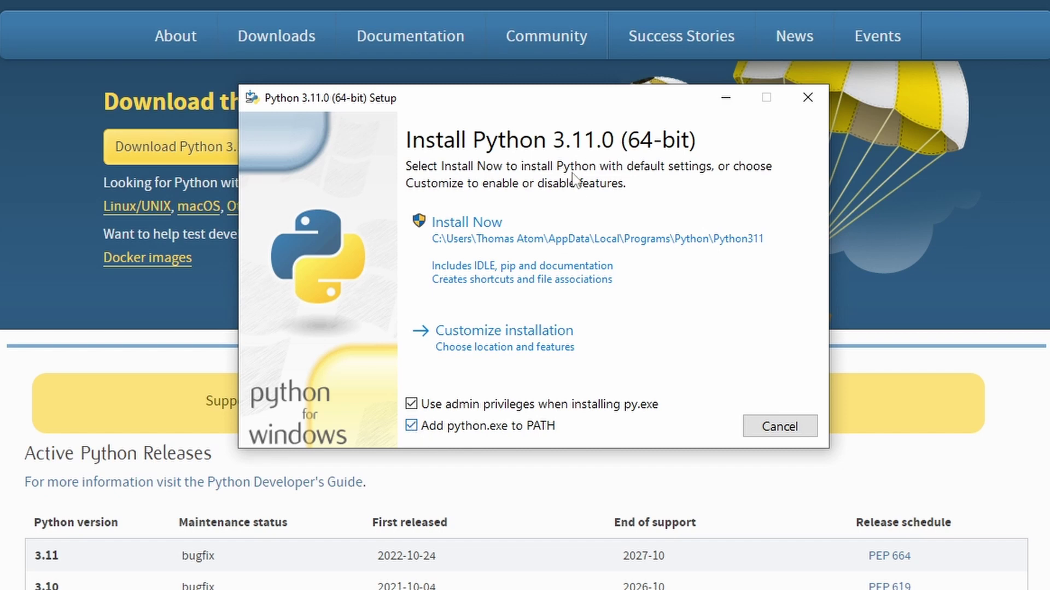
pyautogui.click(509, 247)
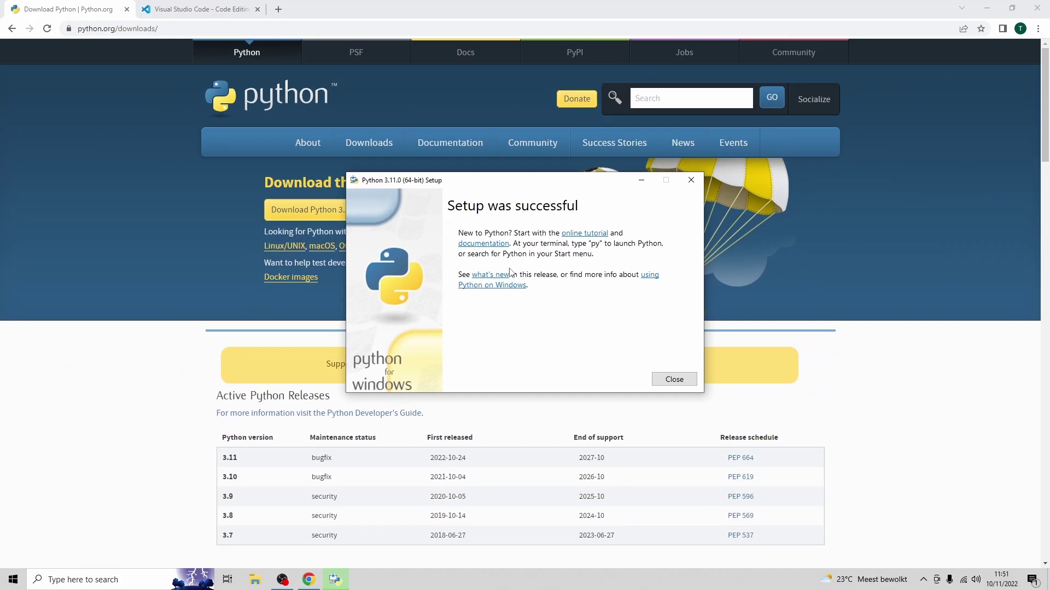
# - Close the finished Python setup and download VS Code for Windows from code.visualstudio.com
pyautogui.click(674, 380)
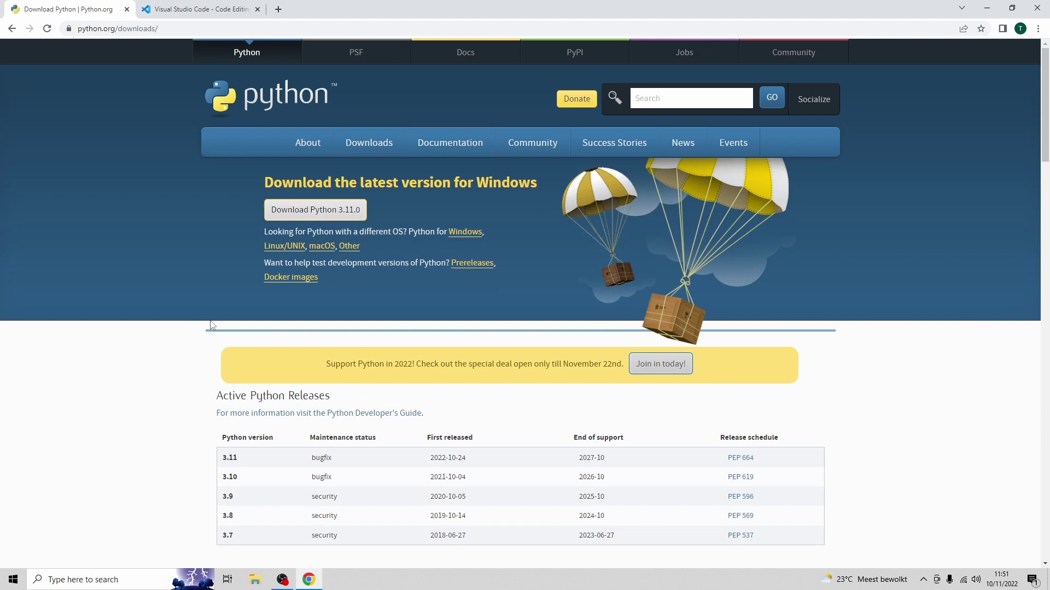
pyautogui.click(216, 7)
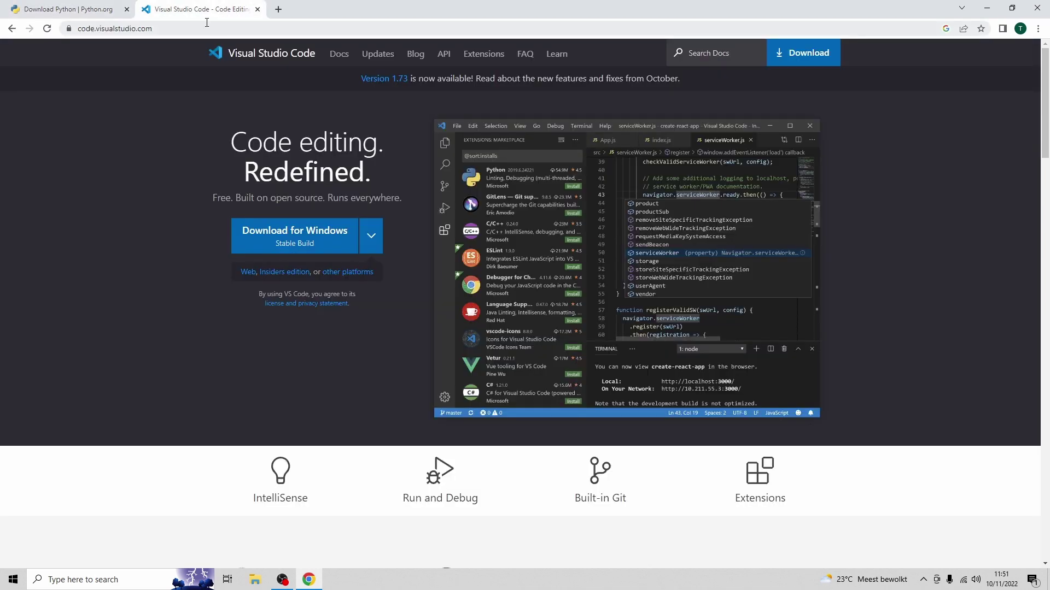
pyautogui.click(320, 238)
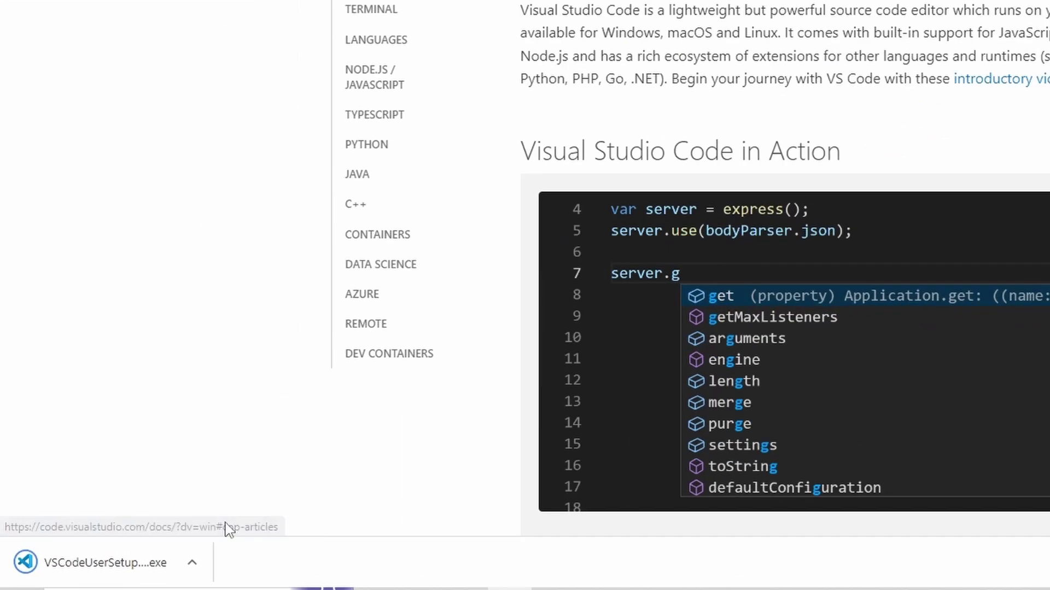
# - Run VSCodeUserSetup.exe, install VS Code, and launch it to the Get Started page
pyautogui.click(59, 559)
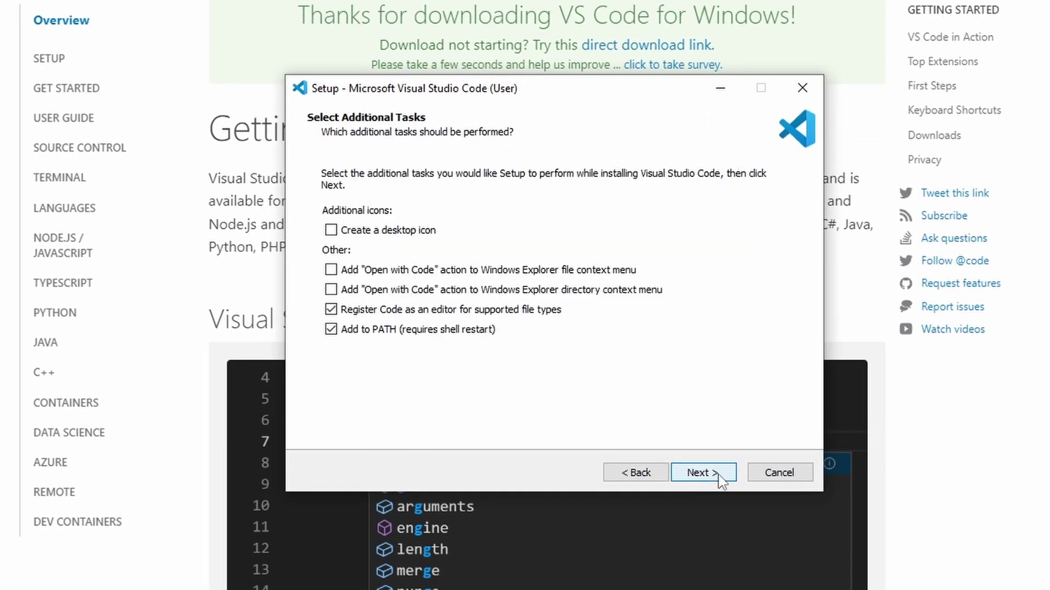
pyautogui.click(714, 474)
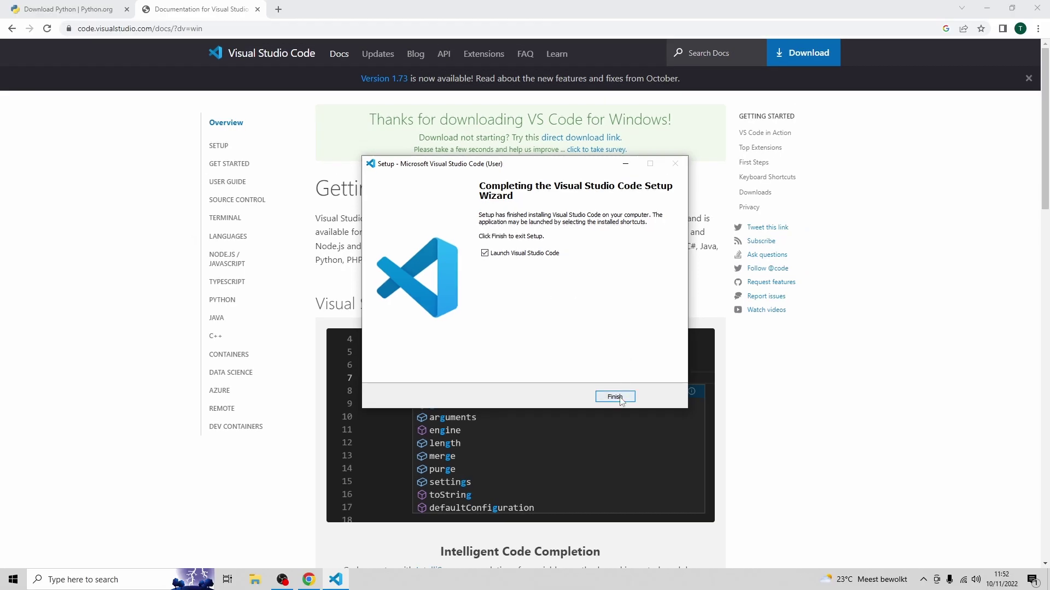
pyautogui.click(615, 397)
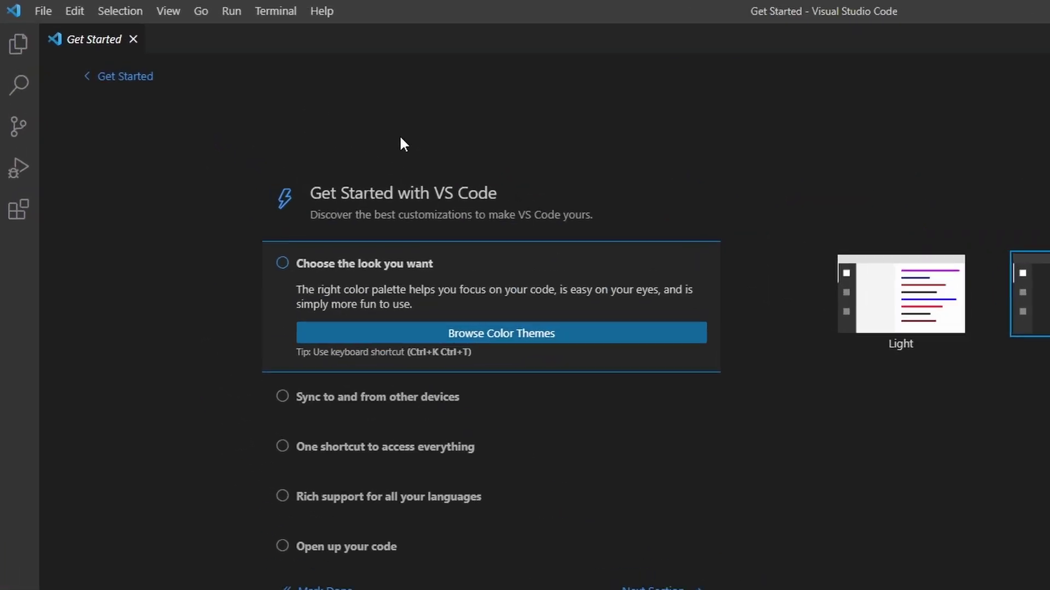
# - From the Open Folder dialog, create a Python Projects folder in Documents
pyautogui.click(29, 9)
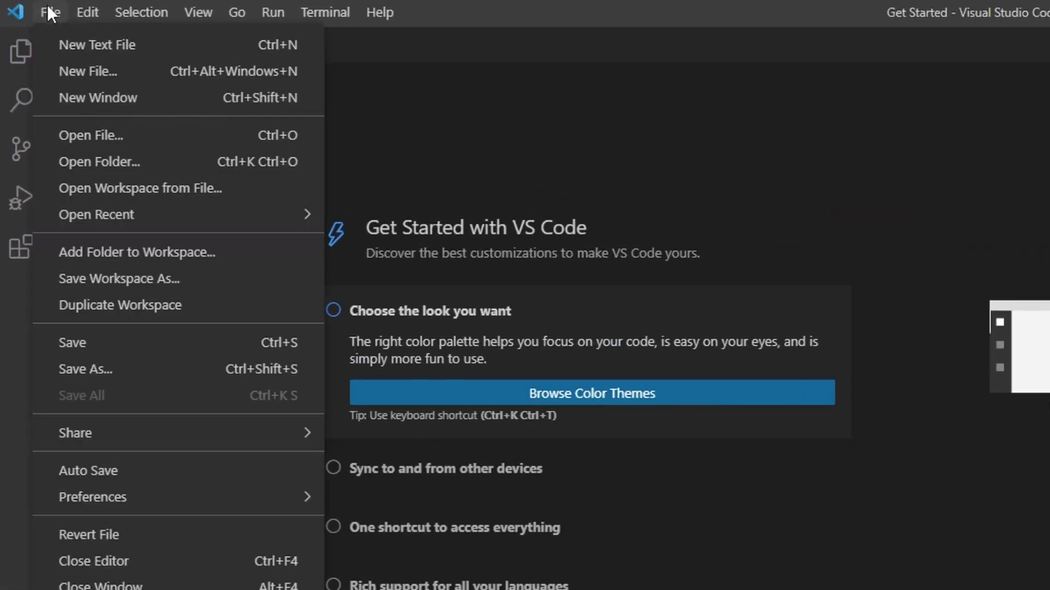
pyautogui.click(107, 162)
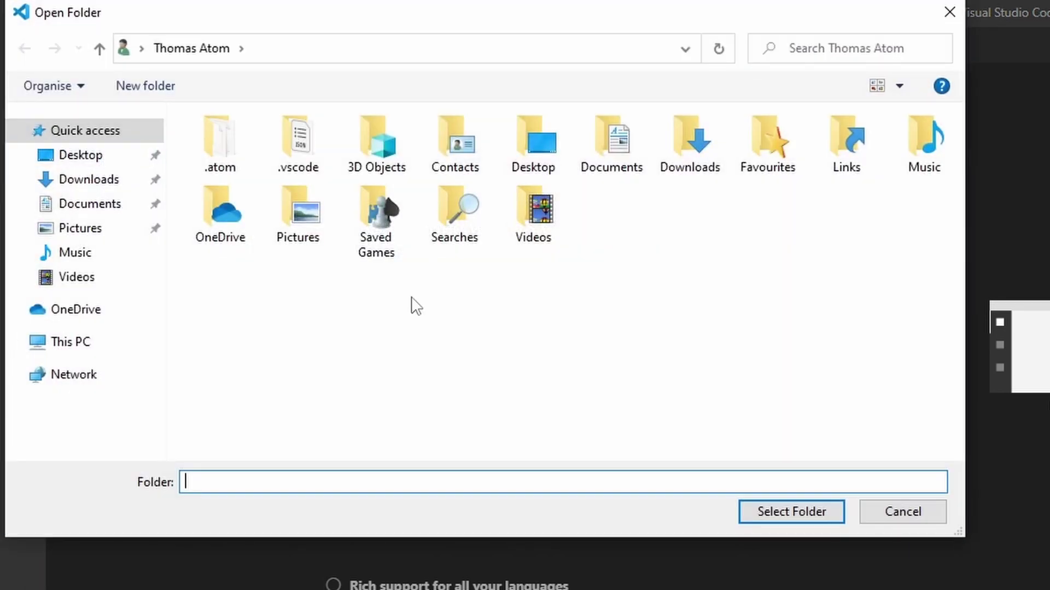
pyautogui.click(85, 205)
pyautogui.rightClick(232, 174)
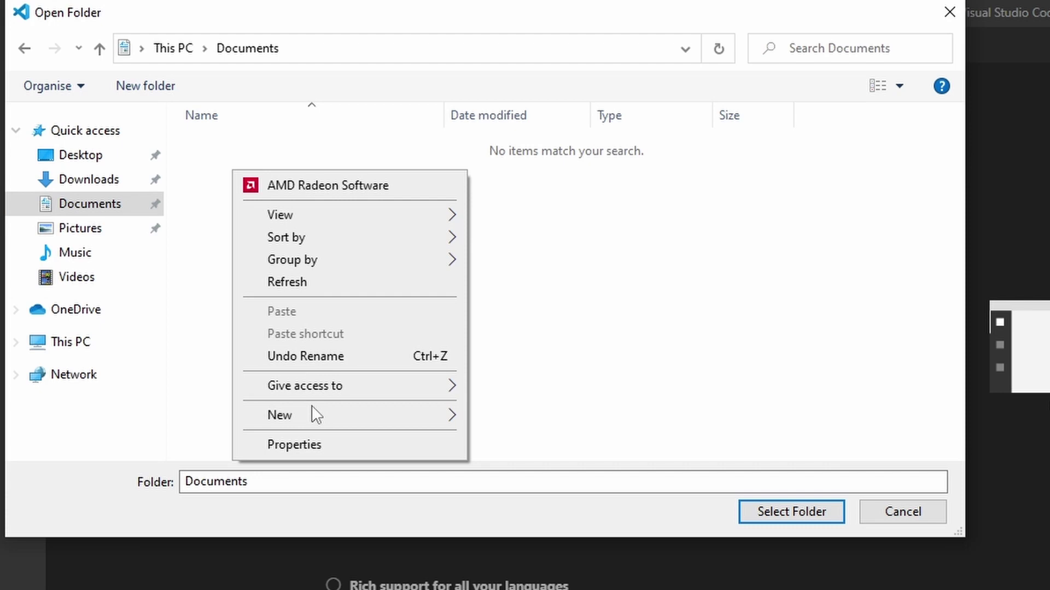
pyautogui.click(514, 418)
pyautogui.write('Pyt')
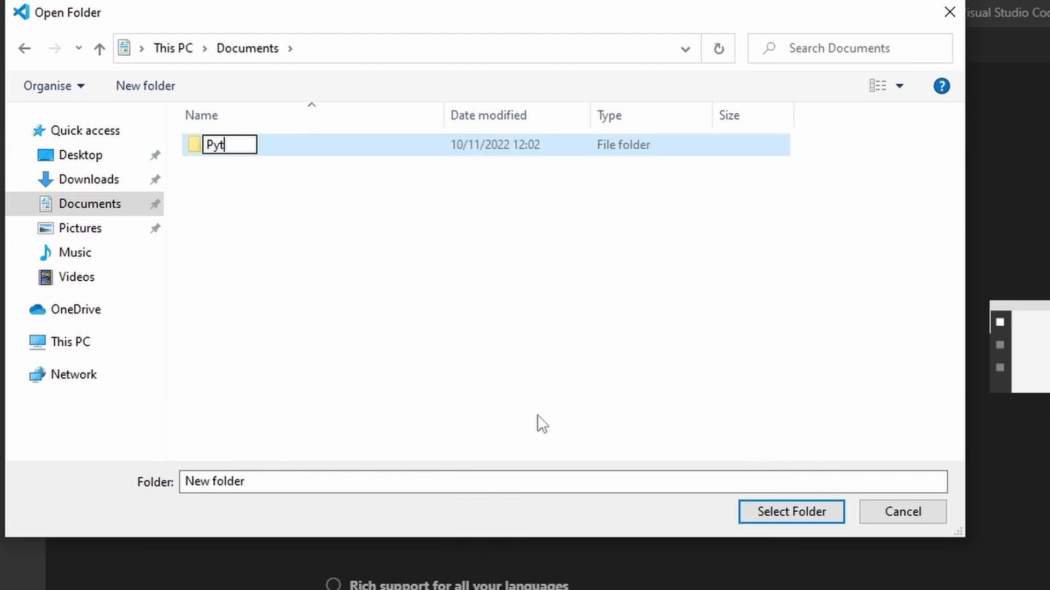
pyautogui.write('hon Projects')
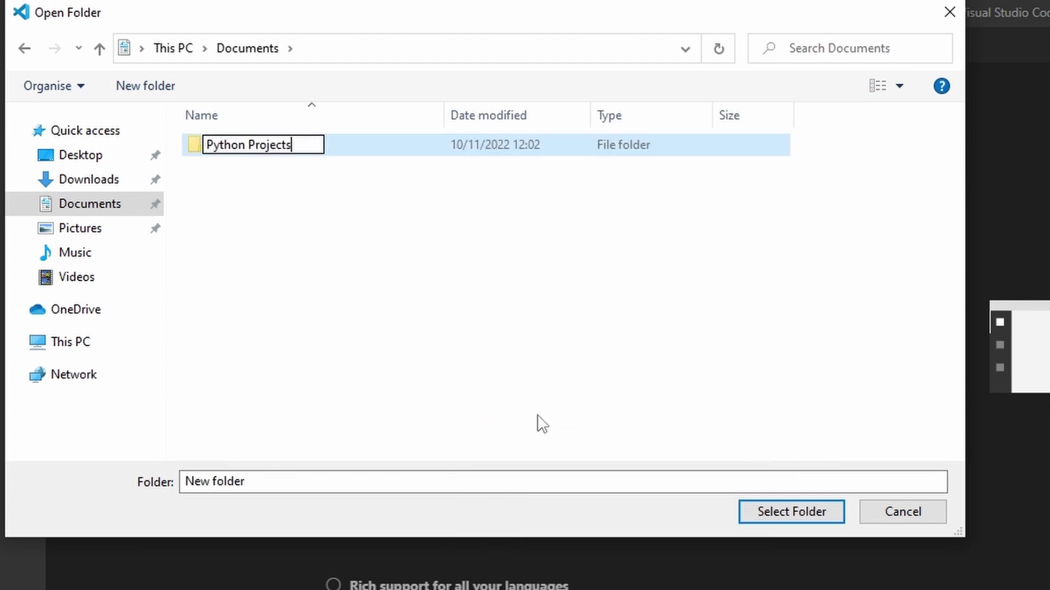
pyautogui.press('Return')
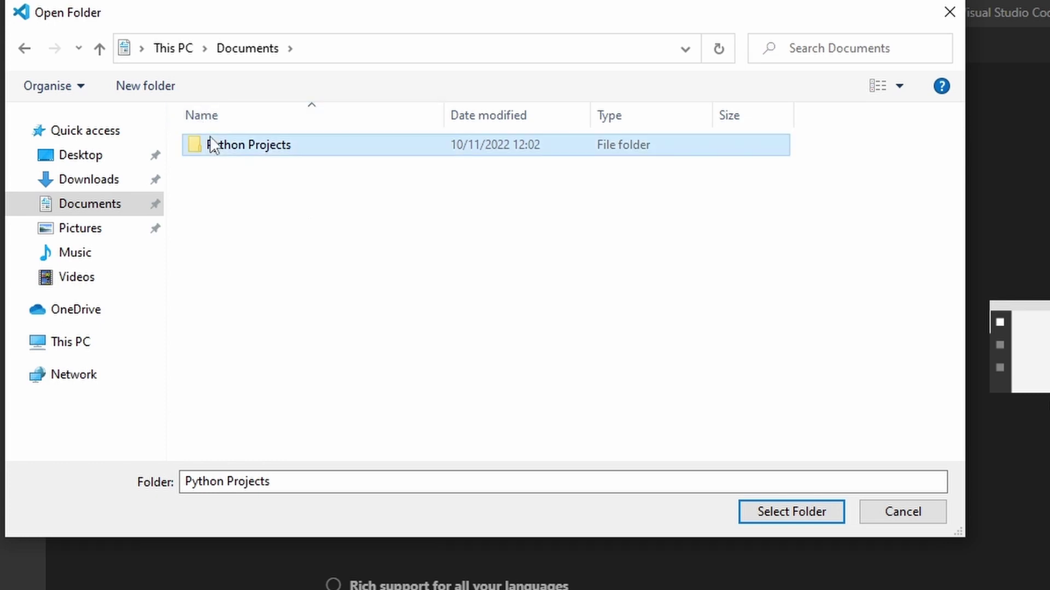
# - Inside Python Projects, create 'Getting Started with Python' and open it as the project
pyautogui.doubleClick(211, 145)
pyautogui.rightClick(211, 150)
pyautogui.click(499, 392)
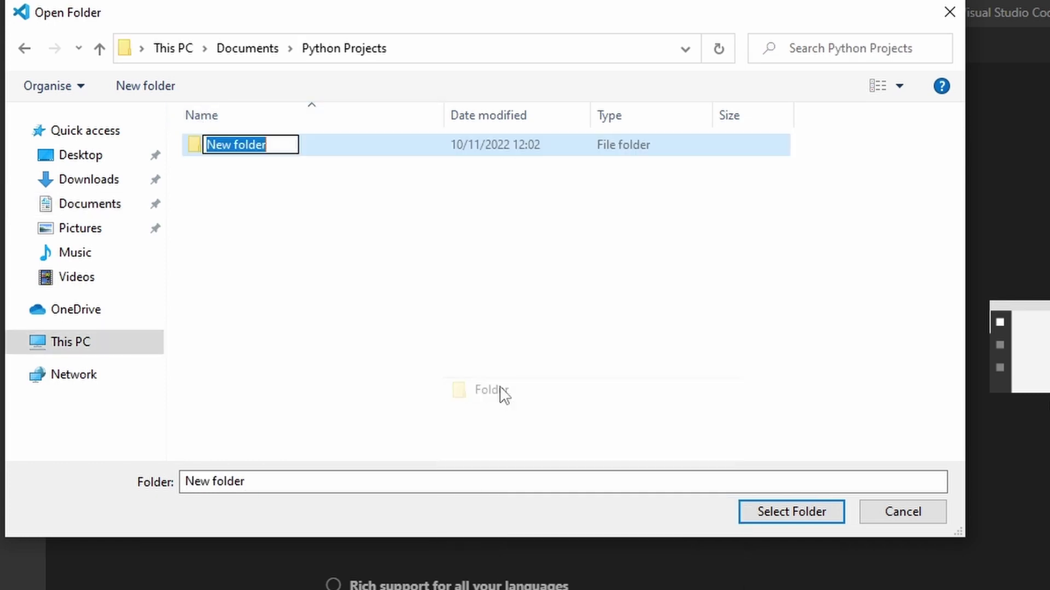
pyautogui.write('Gettin')
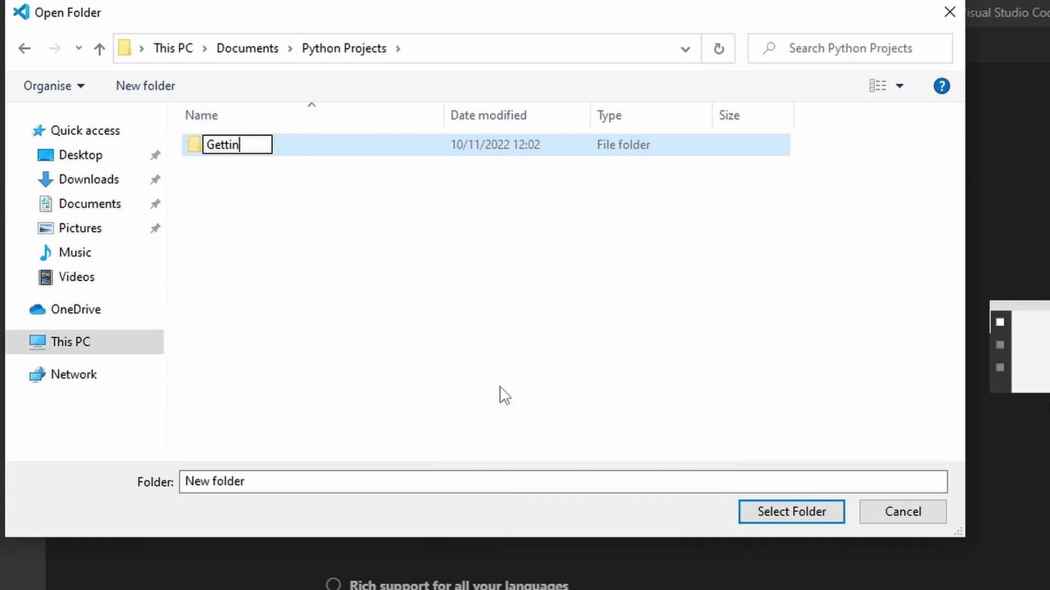
pyautogui.write('g Started with P')
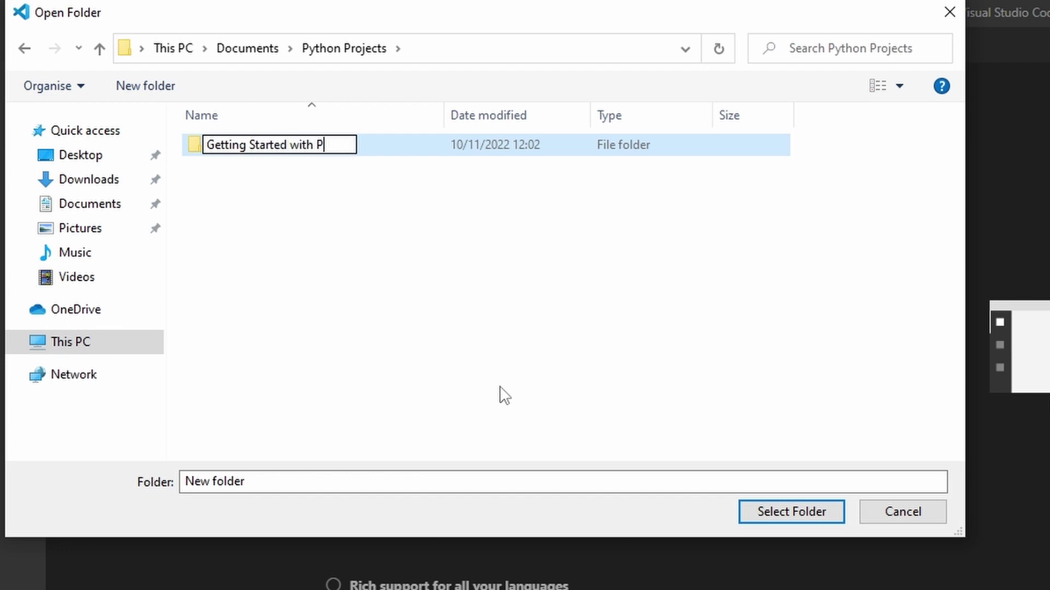
pyautogui.write('ython')
pyautogui.press('Return')
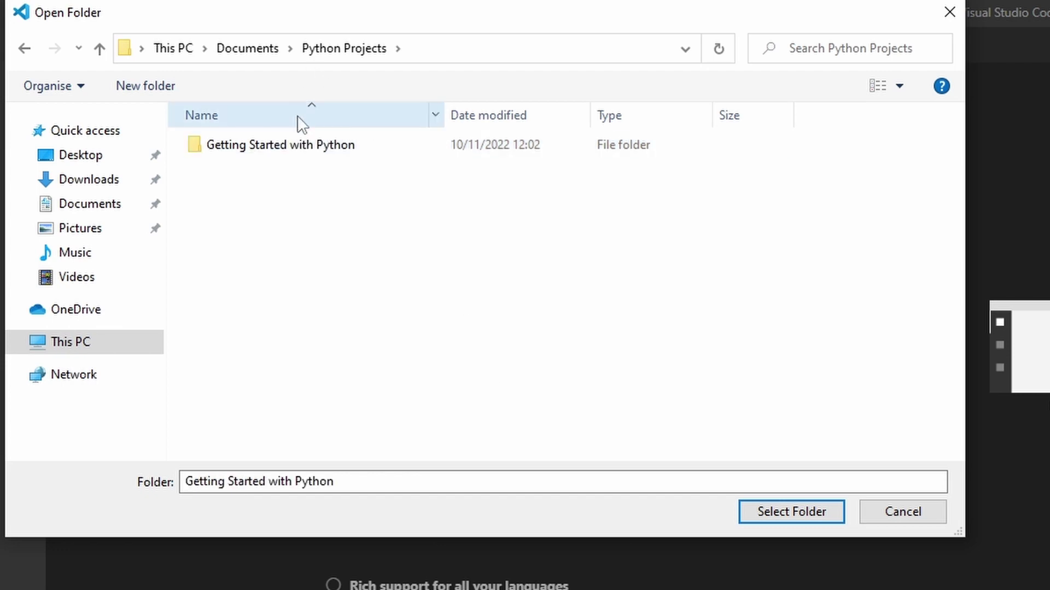
pyautogui.click(801, 510)
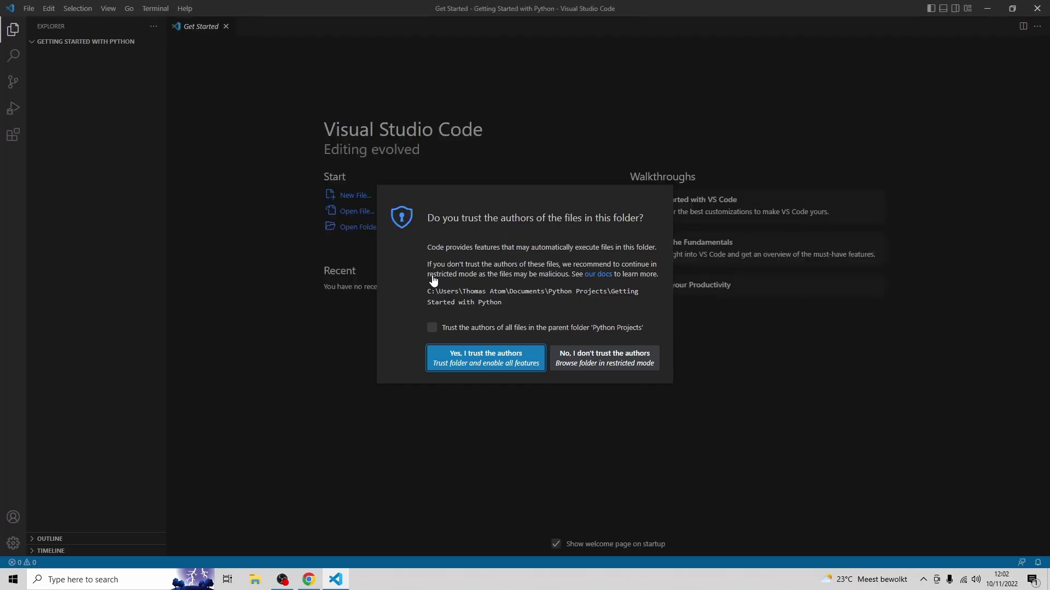
# - Trust the folder's authors, add main.py, and install the recommended Microsoft Python extension
pyautogui.click(485, 357)
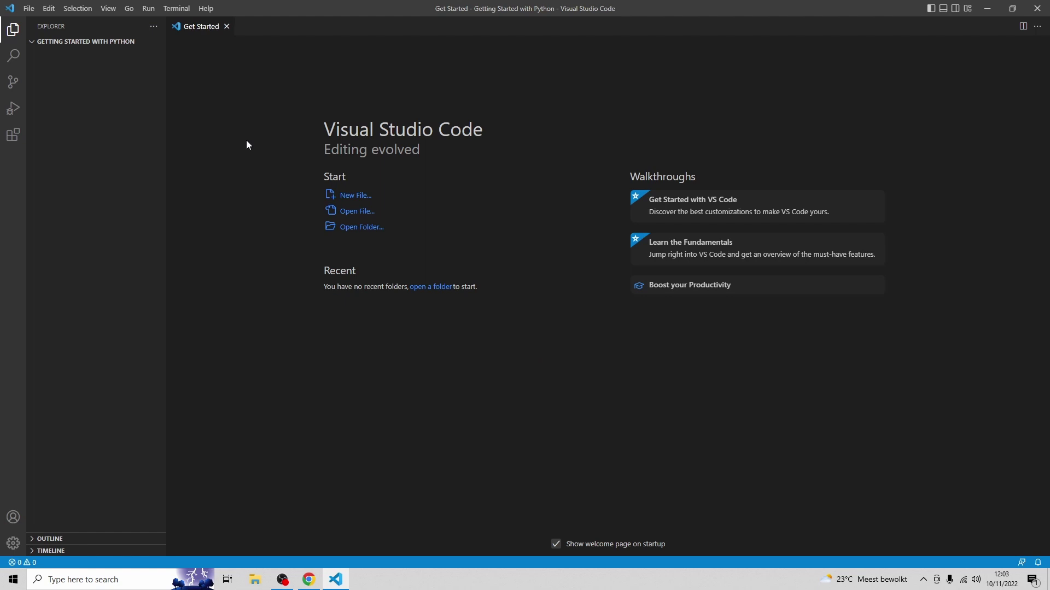
pyautogui.moveTo(140, 74)
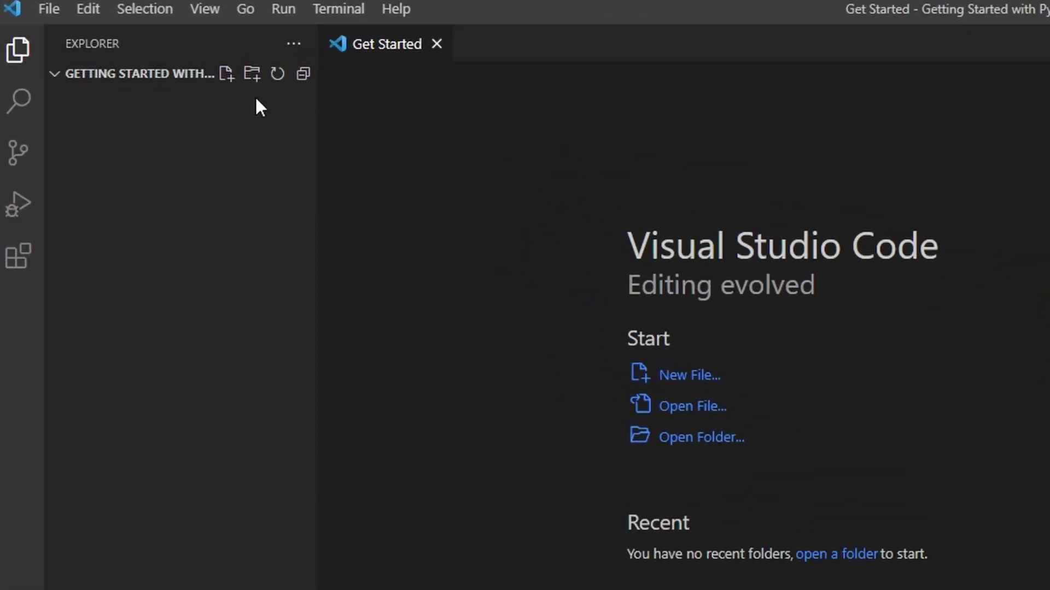
pyautogui.click(227, 75)
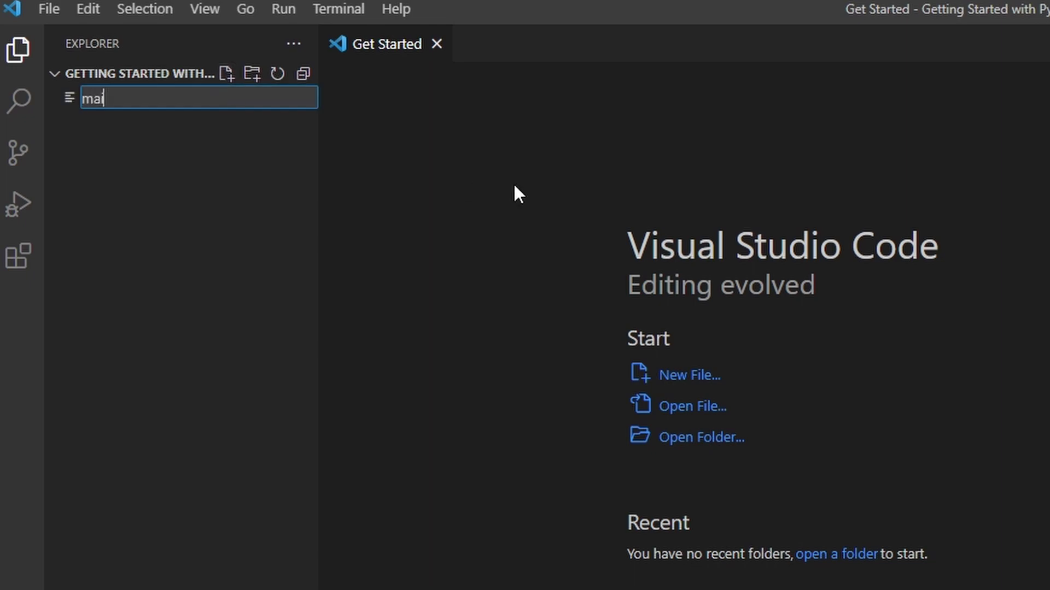
pyautogui.write('main.py')
pyautogui.press('Return')
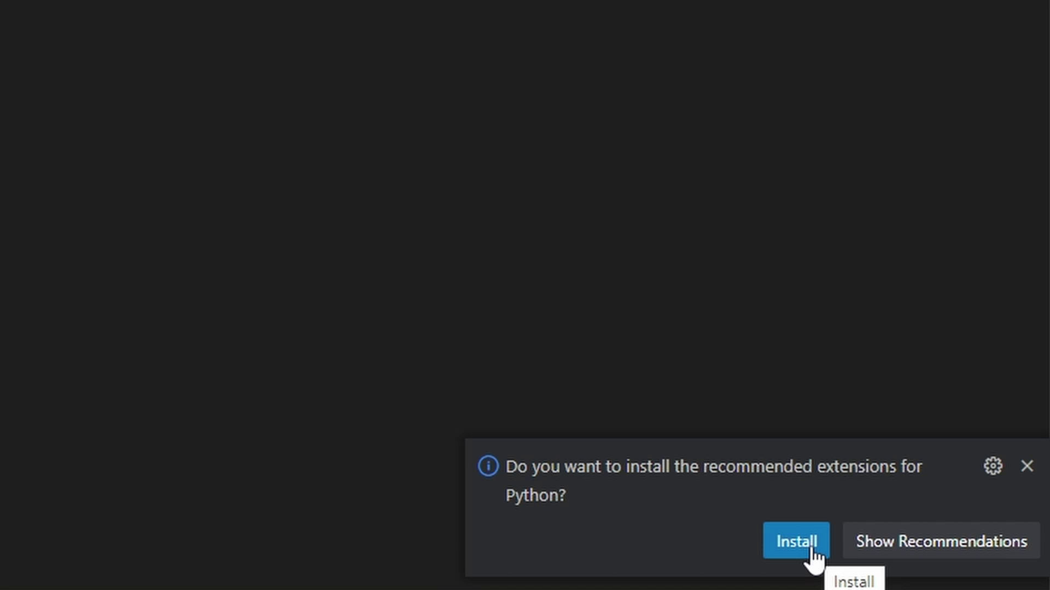
pyautogui.click(814, 558)
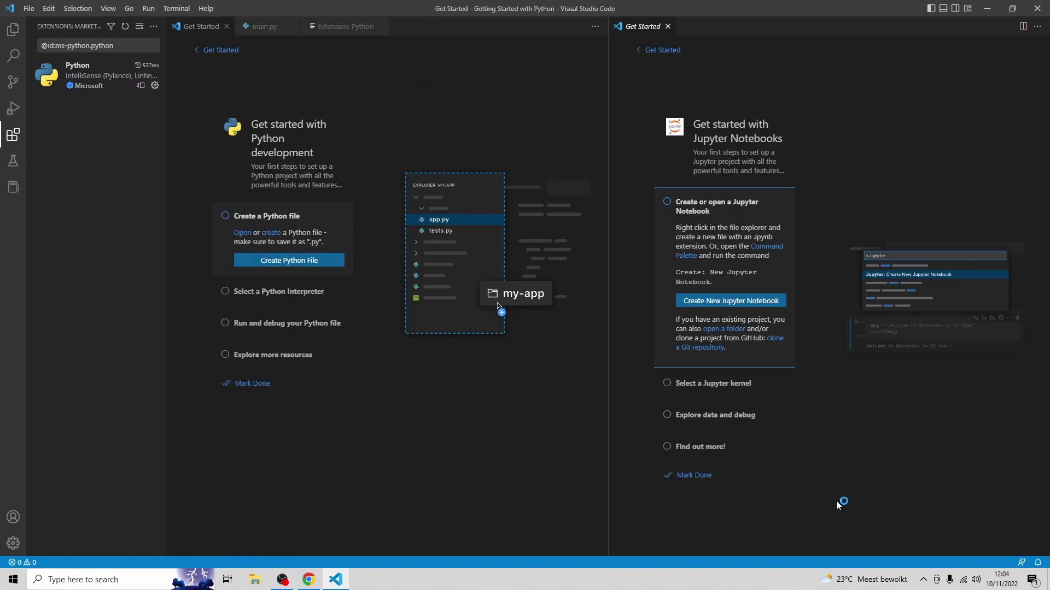
# - Close the extra Get Started tab and run main.py with print("Hello World!") in the terminal
pyautogui.click(269, 27)
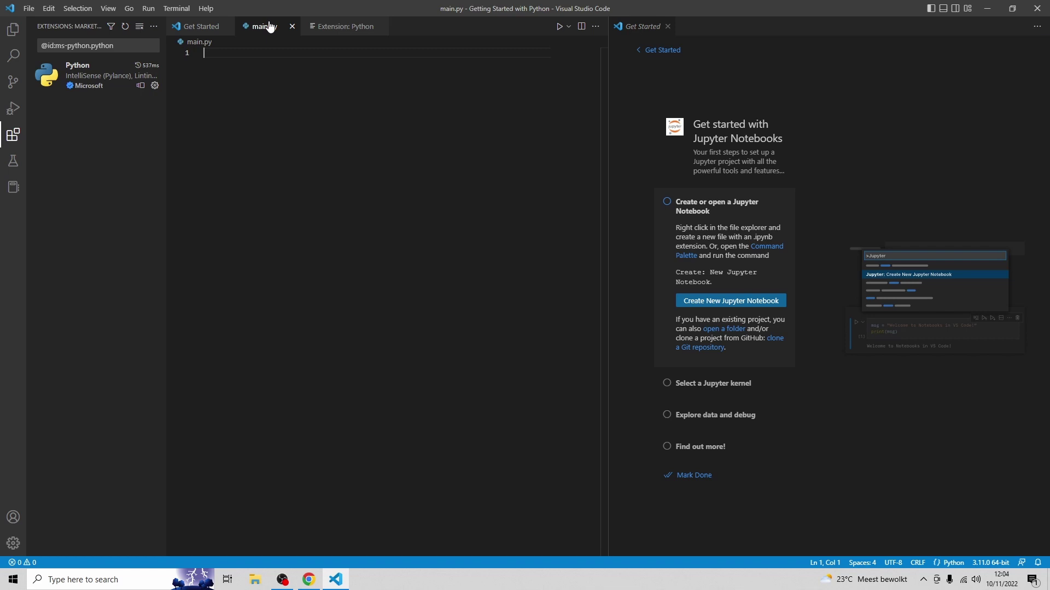
pyautogui.click(668, 27)
pyautogui.write('print')
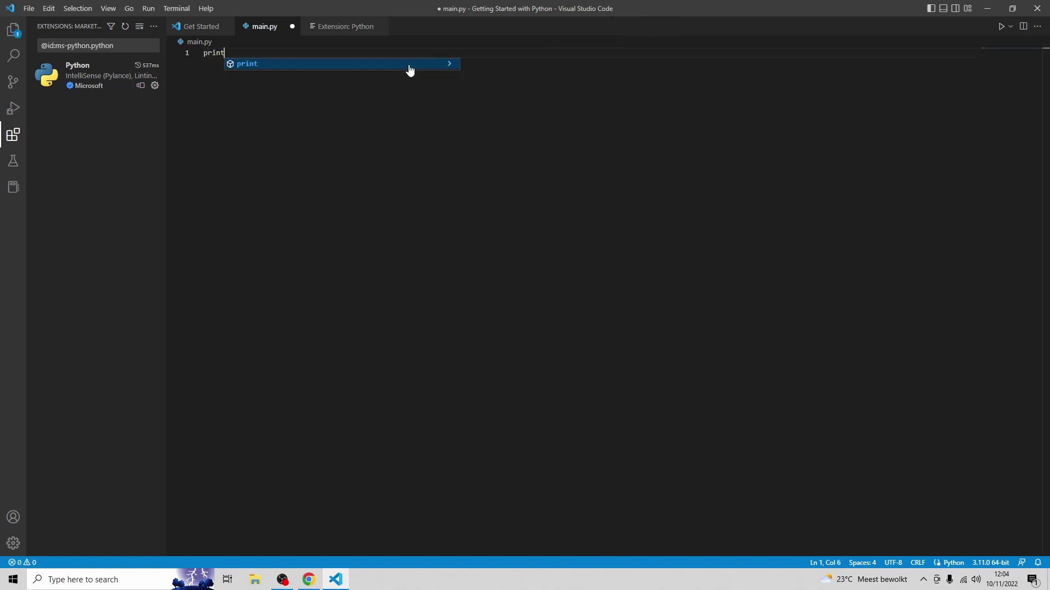
pyautogui.write('("')
pyautogui.write('H')
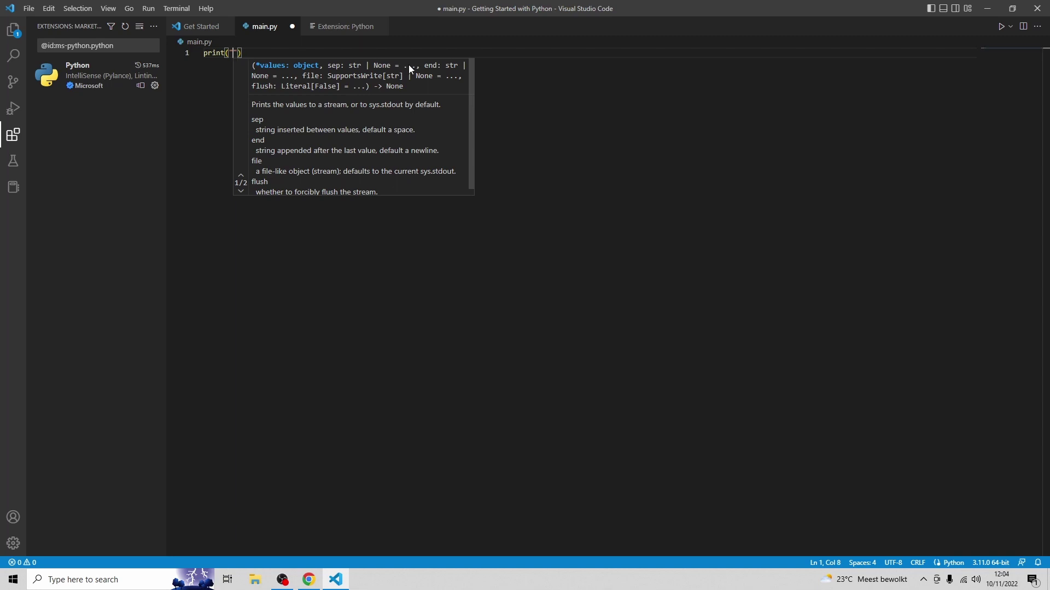
pyautogui.write('ello World!')
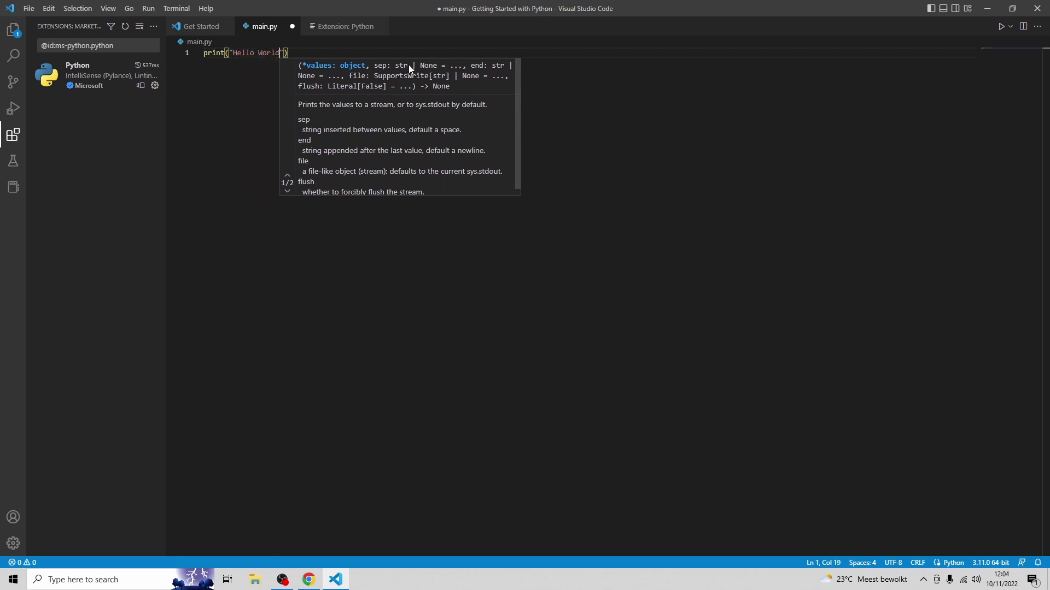
pyautogui.write('")')
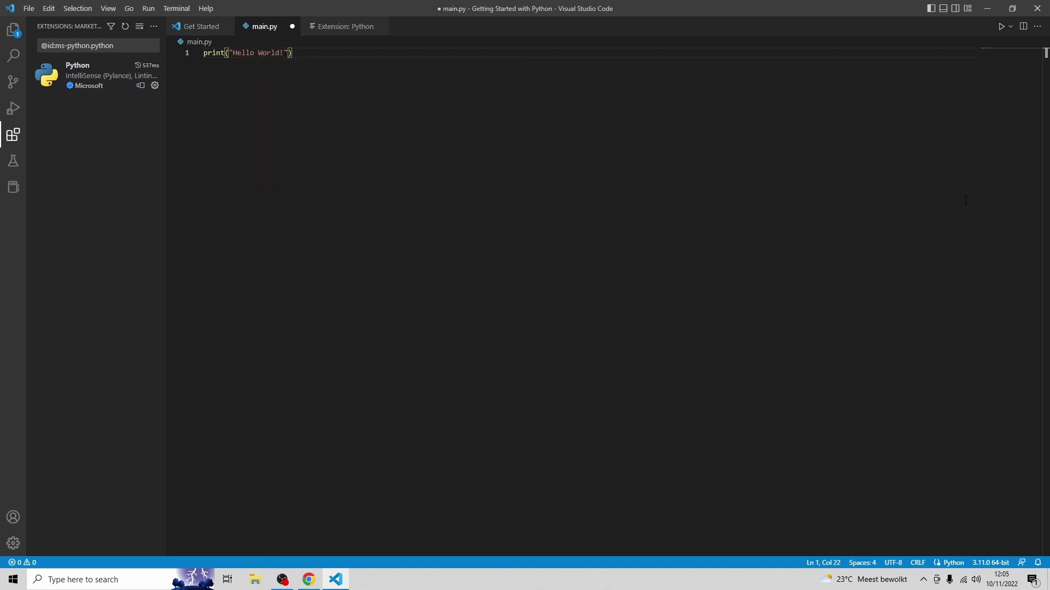
pyautogui.click(1001, 27)
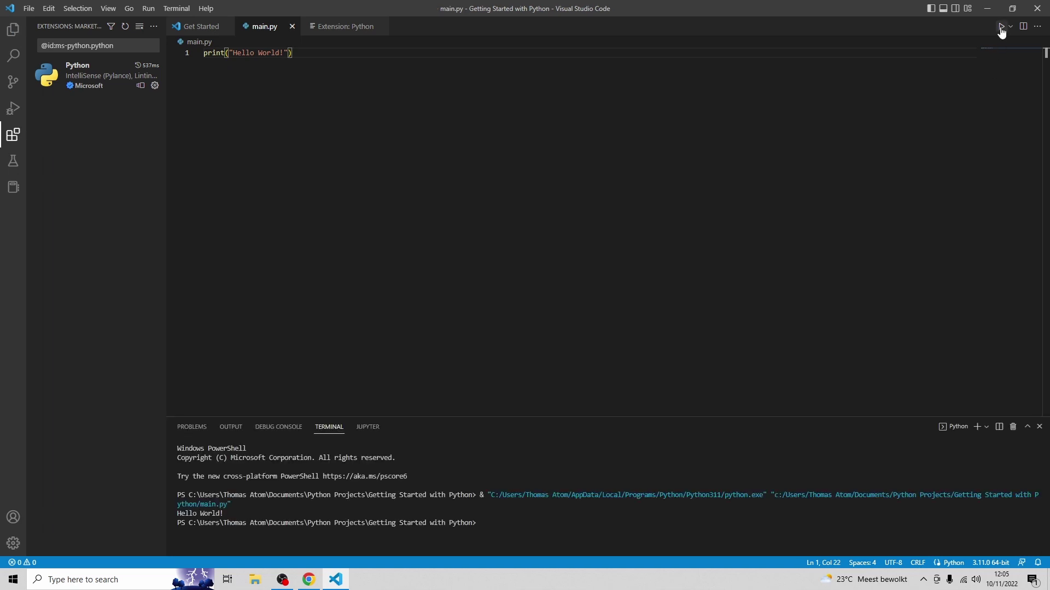
pyautogui.moveTo(231, 513); pyautogui.dragTo(175, 511)
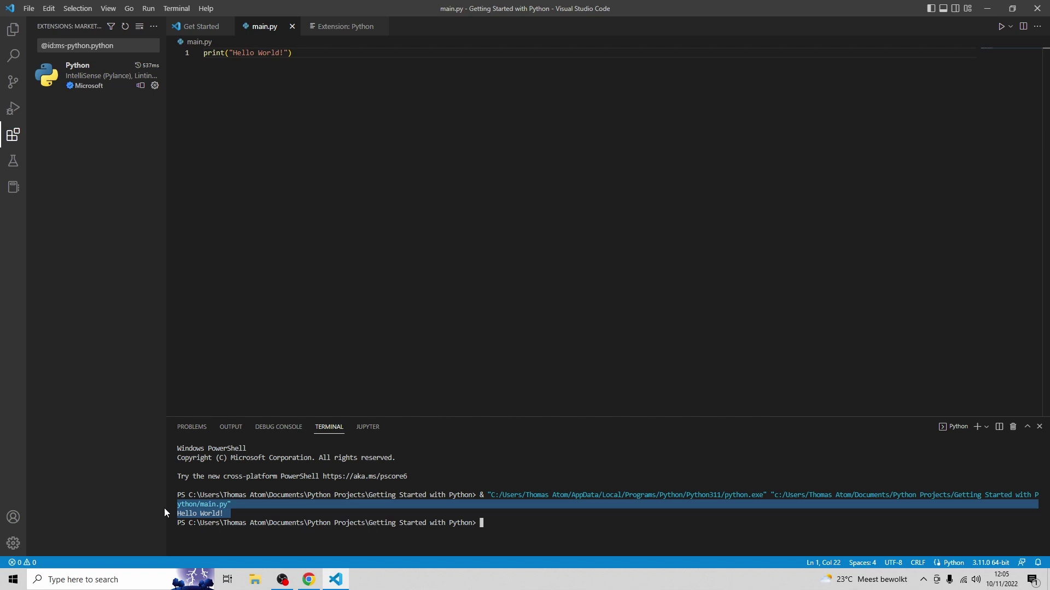